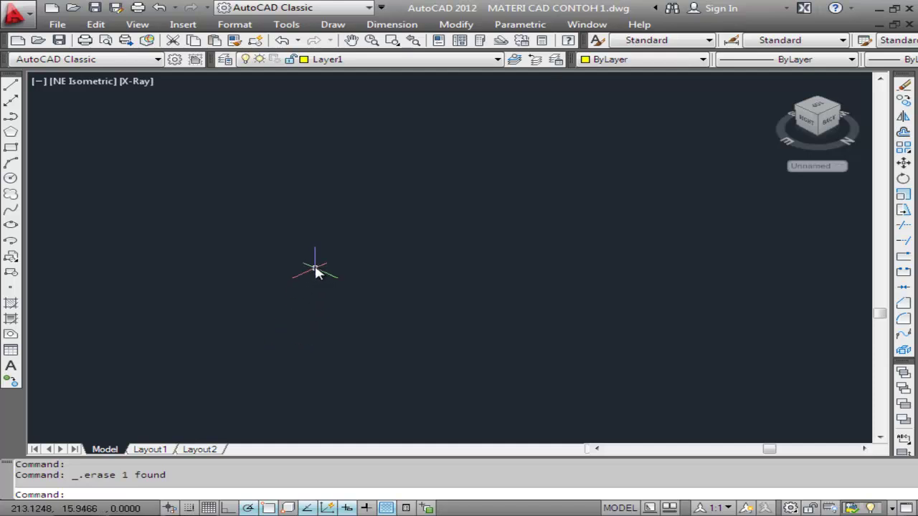
Step: Open the Draw menu to reach the drawing commands
left_click(334, 27)
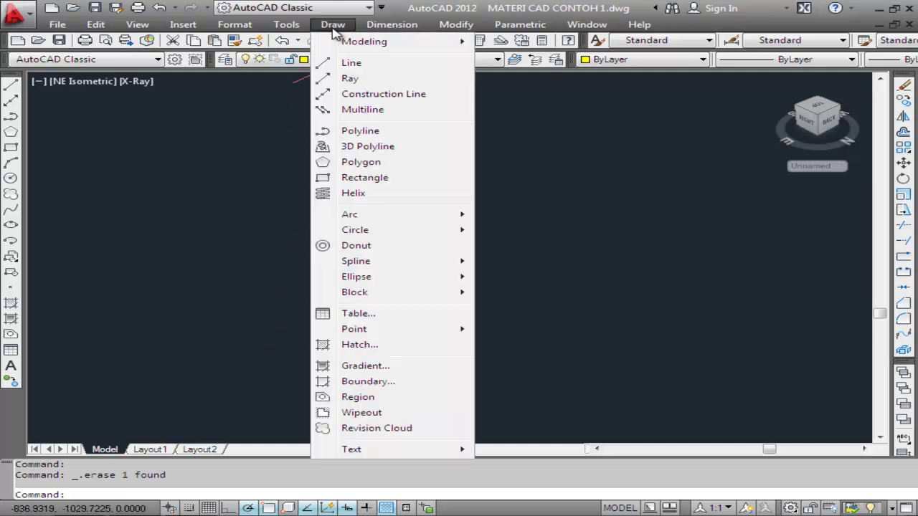
mouse_move(364, 42)
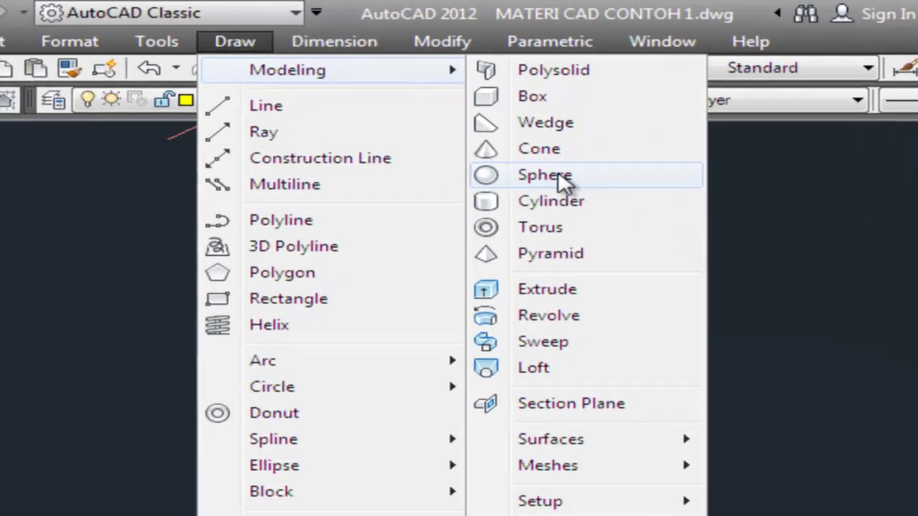
Step: Draw a 3D solid sphere of radius about 325 from a picked centre point
left_click(526, 107)
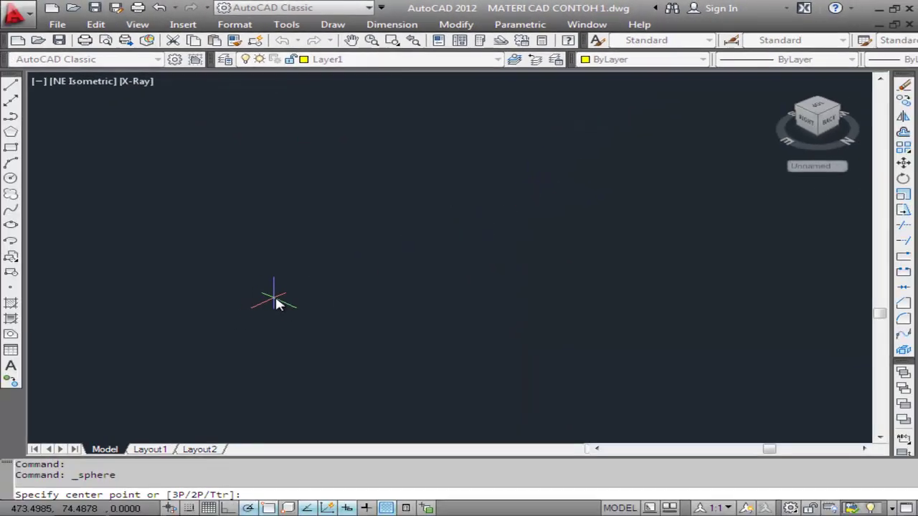
left_click(280, 302)
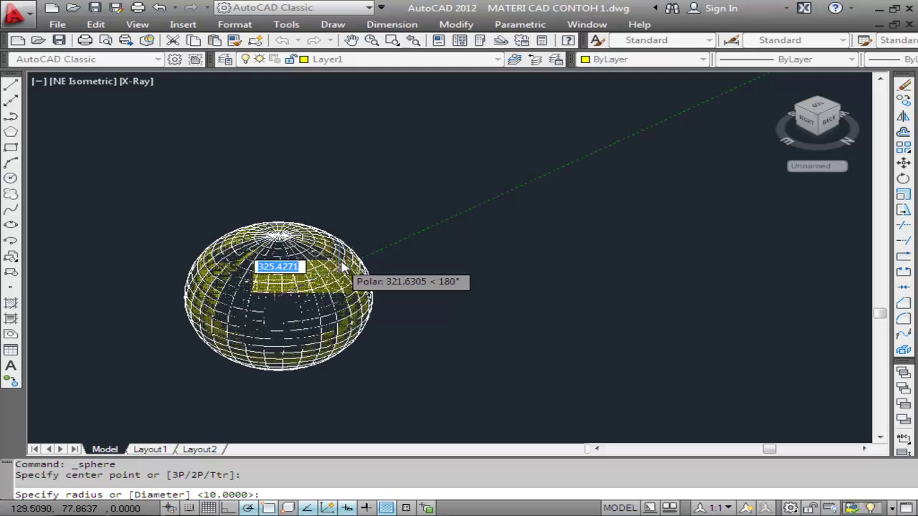
left_click(377, 248)
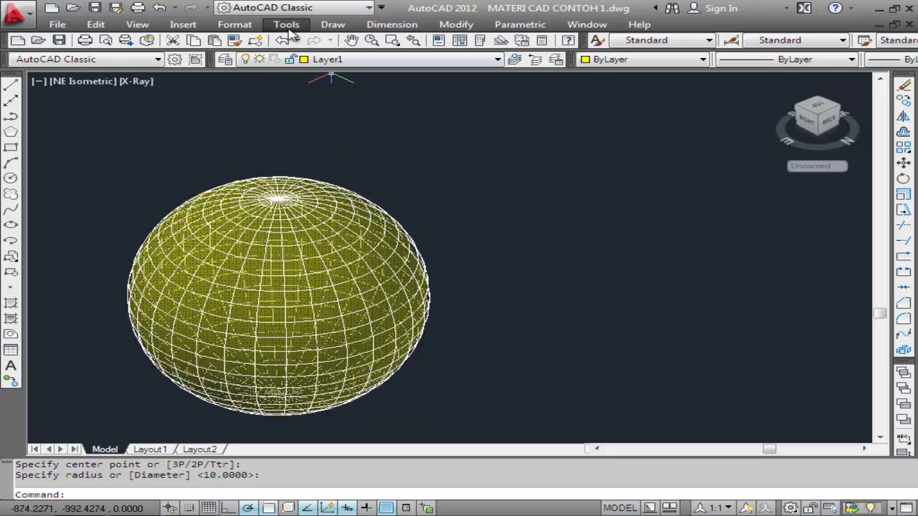
Step: Set rendered object smoothness to 0.2 and contour lines per surface to 30
left_click(287, 26)
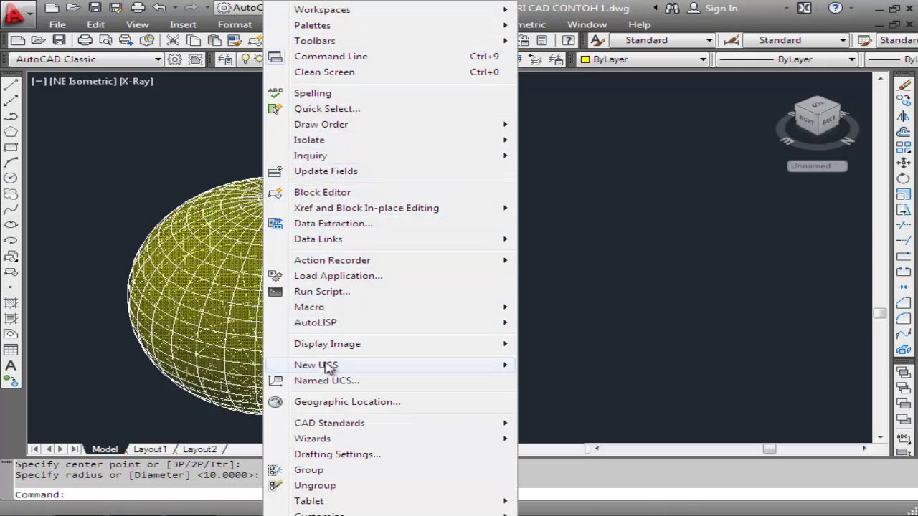
left_click(319, 514)
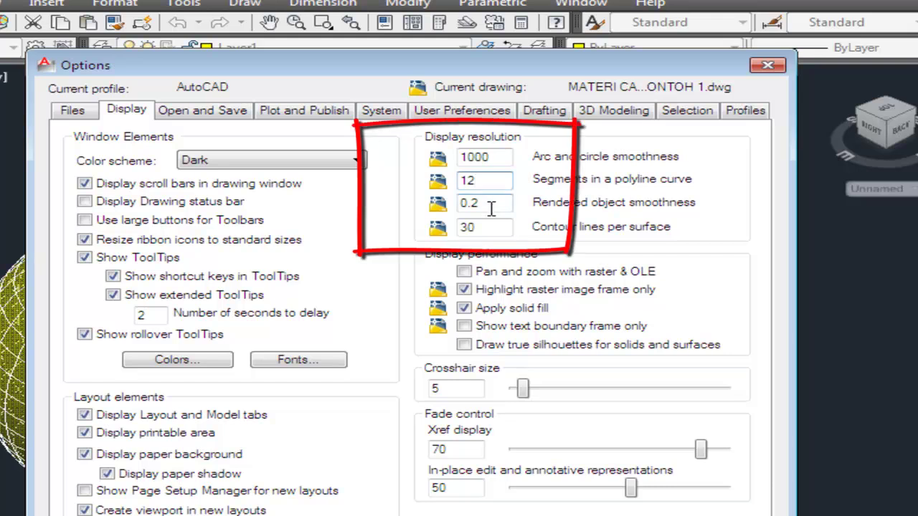
left_click(491, 208)
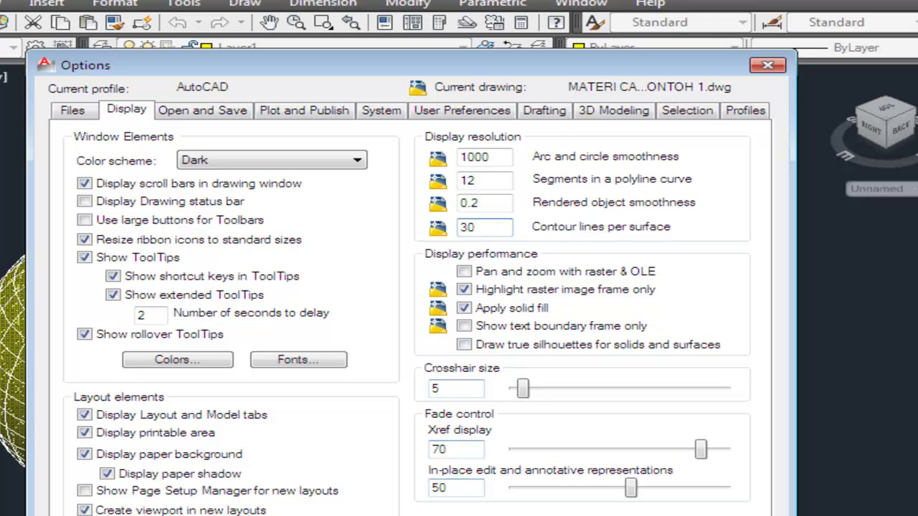
key("Return")
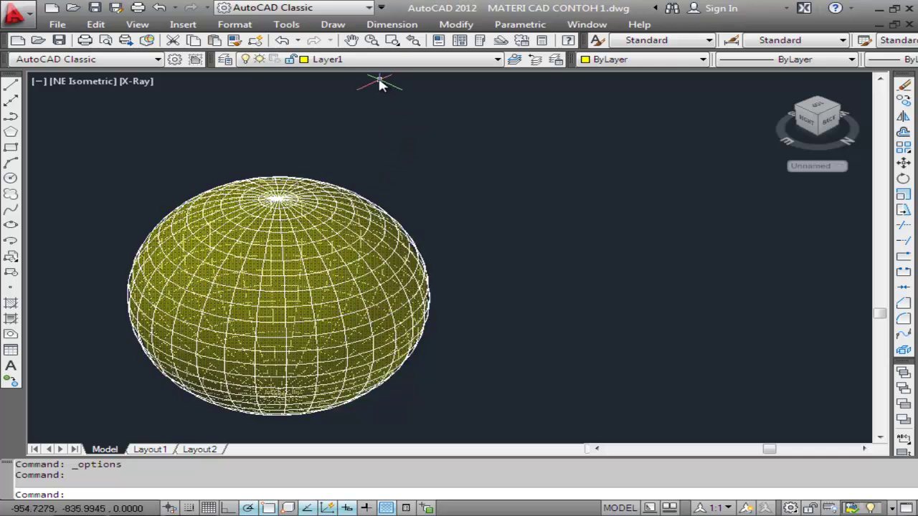
Step: Start a new block definition named bola, with the base point picked on screen
left_click(334, 26)
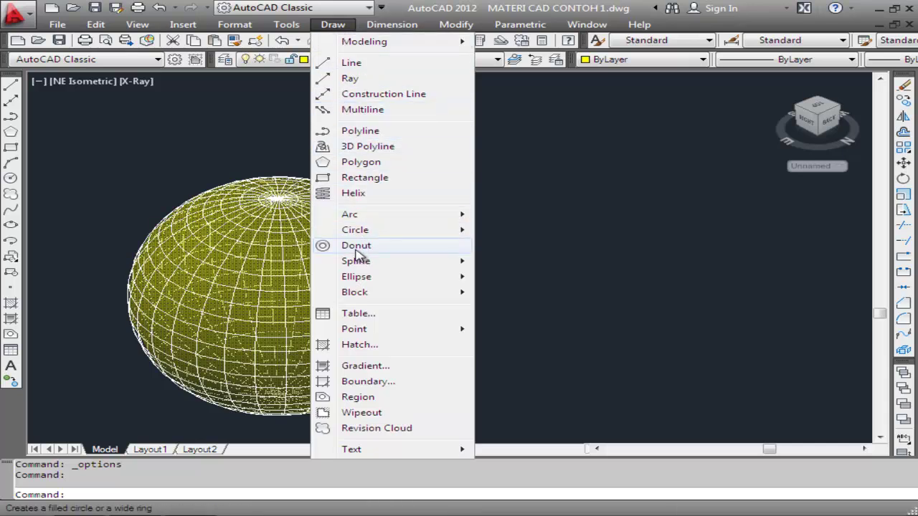
mouse_move(355, 293)
left_click(518, 293)
type("bola")
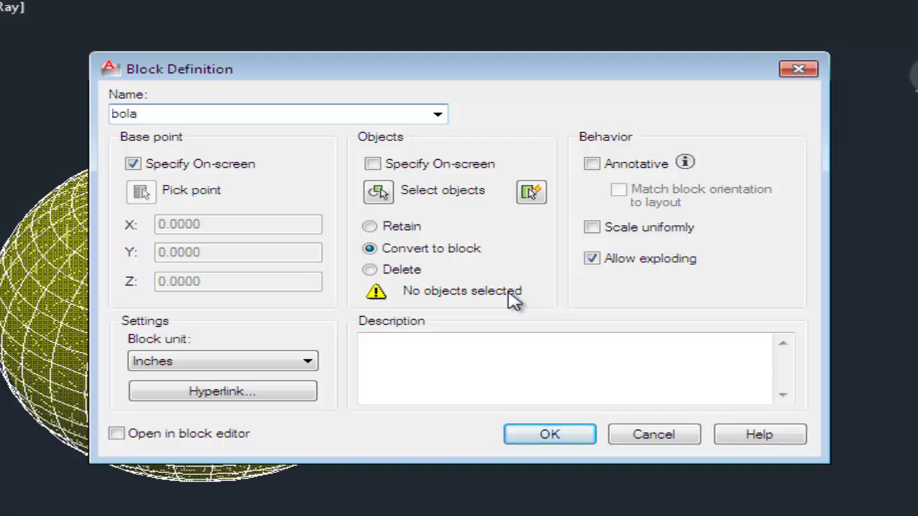
left_click(213, 166)
left_click(213, 166)
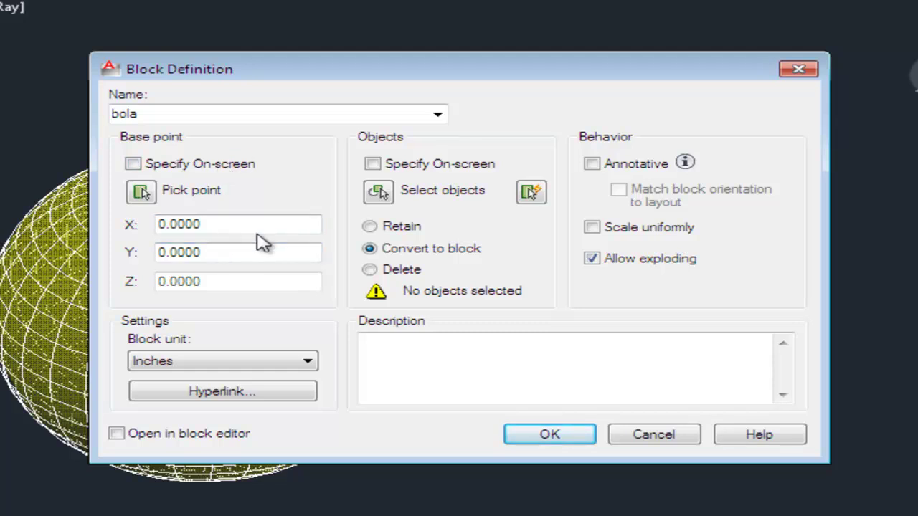
left_click(230, 171)
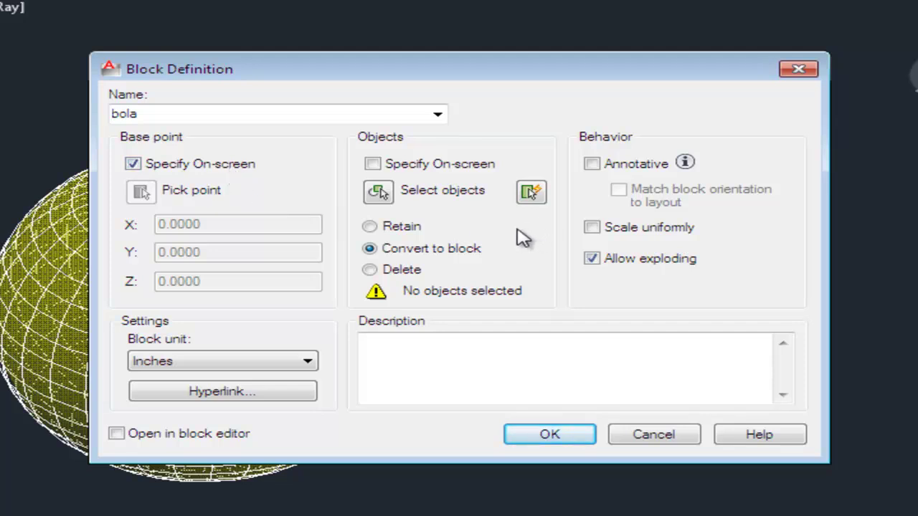
Step: Window-select the sphere, redefine the existing bola block, and pick its base point
left_click(379, 192)
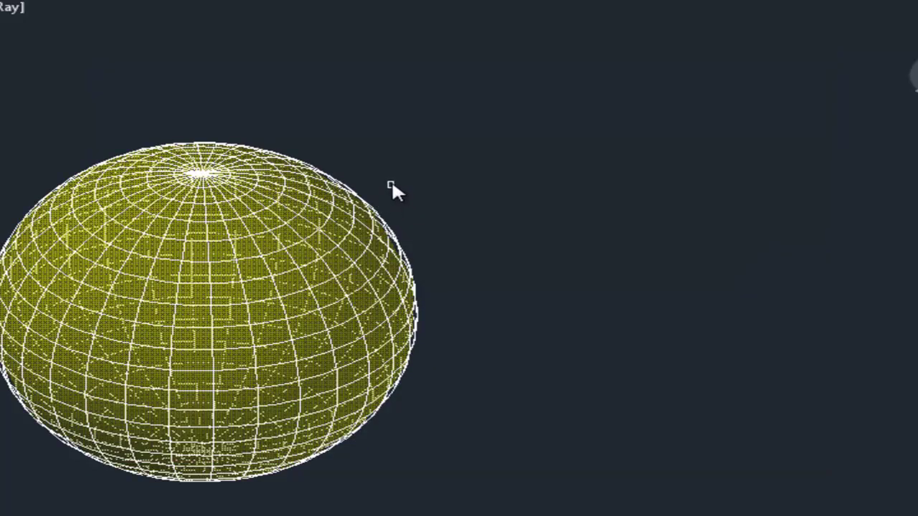
left_click(392, 184)
left_click(259, 265)
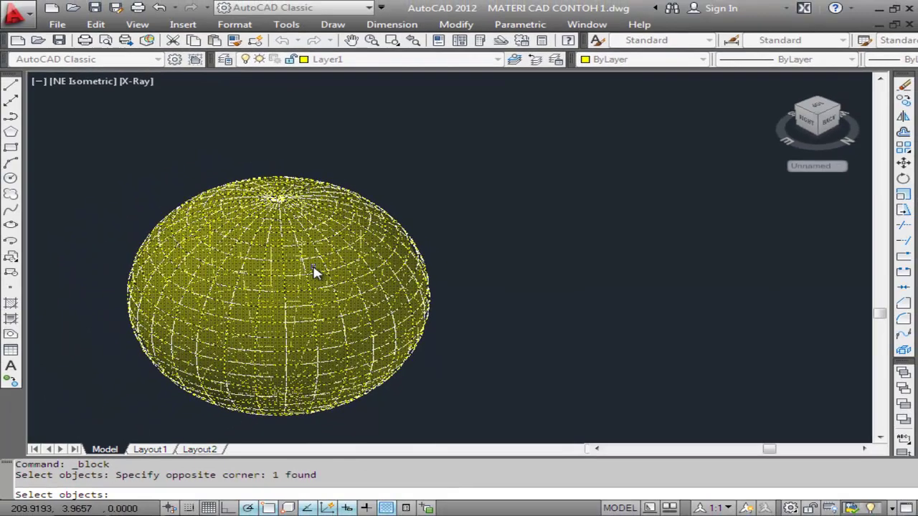
key("Return")
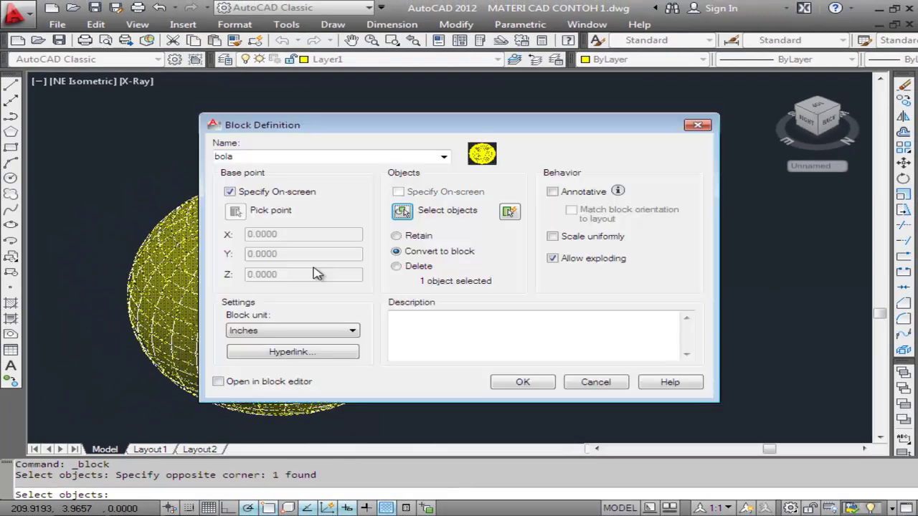
left_click(531, 384)
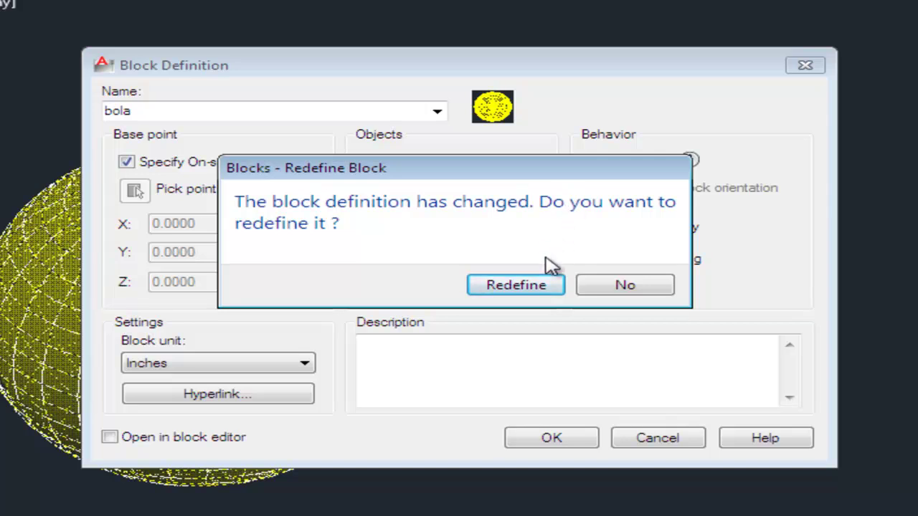
left_click(534, 289)
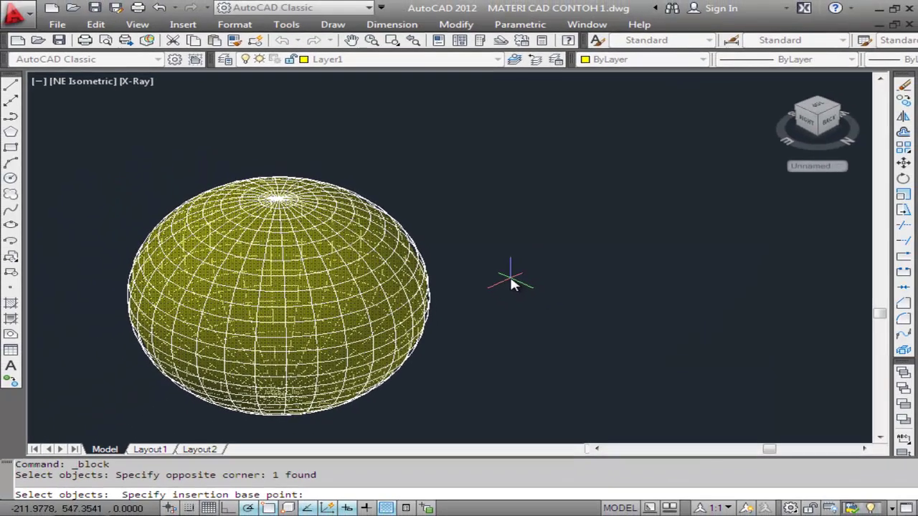
left_click(511, 283)
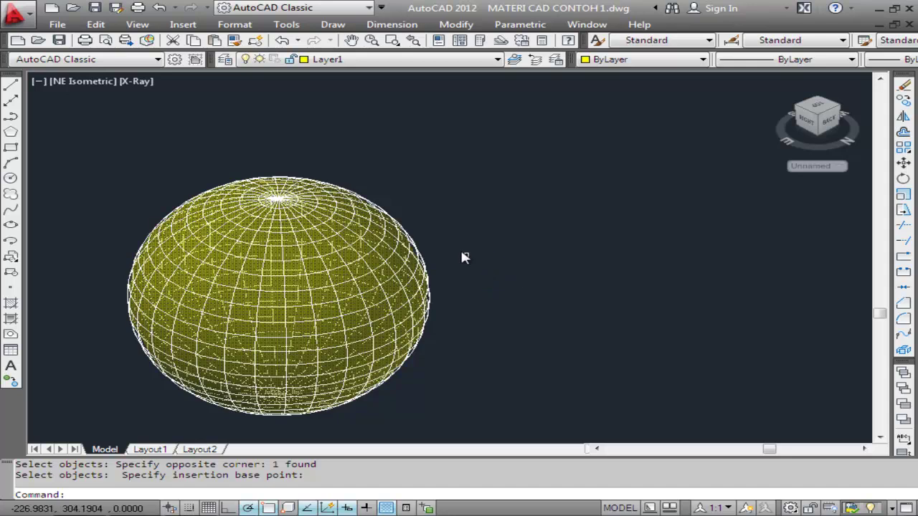
Step: Select the bola sphere block and delete it
left_click(326, 239)
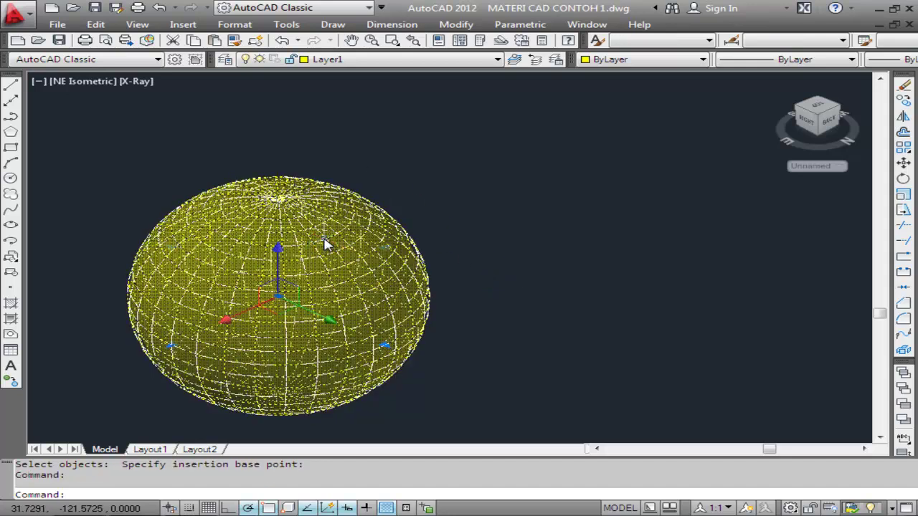
key("Delete")
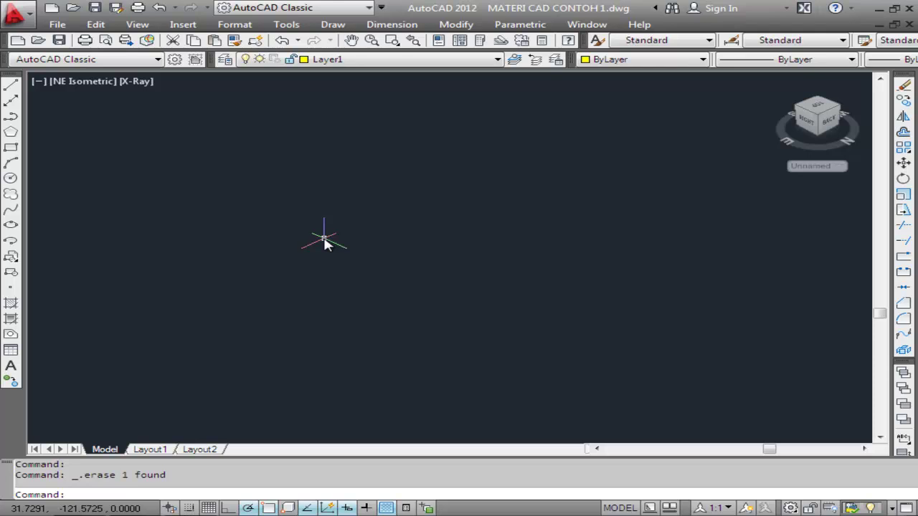
Step: Insert the bola block at scale 1 and angle 0 left of centre
left_click(186, 26)
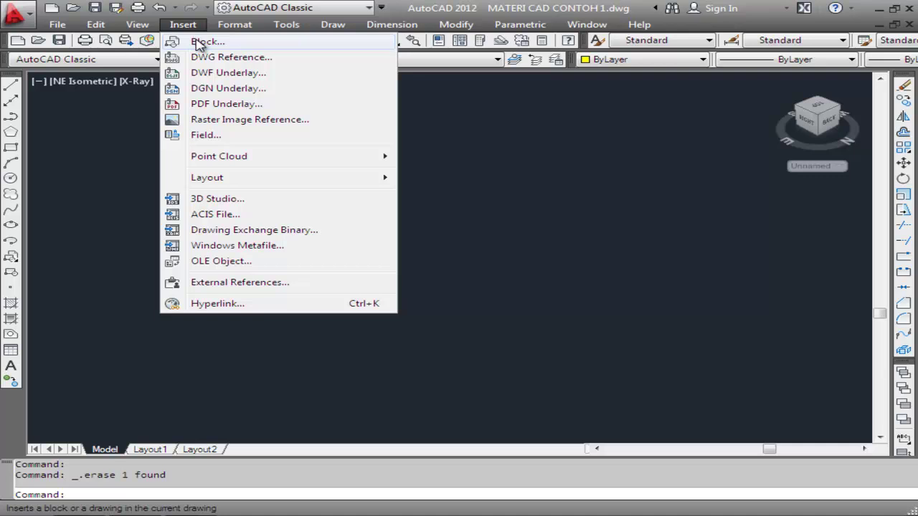
left_click(199, 42)
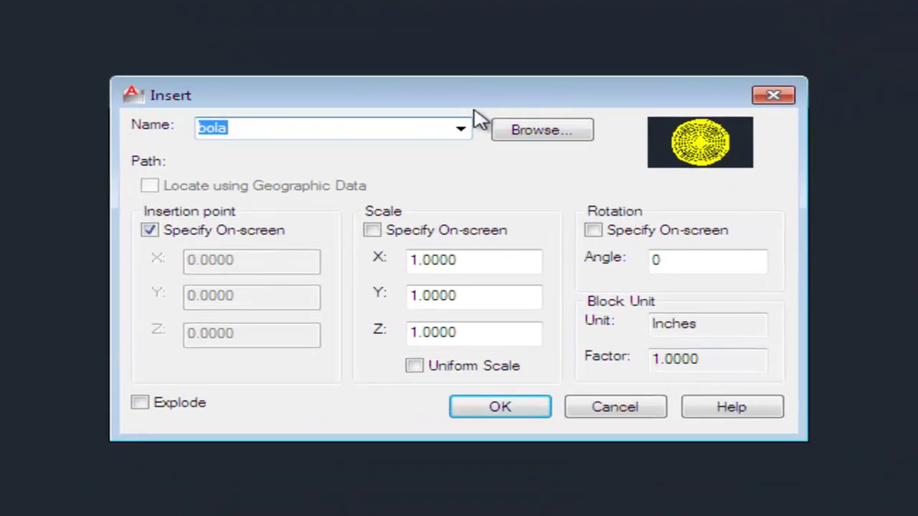
left_click(515, 406)
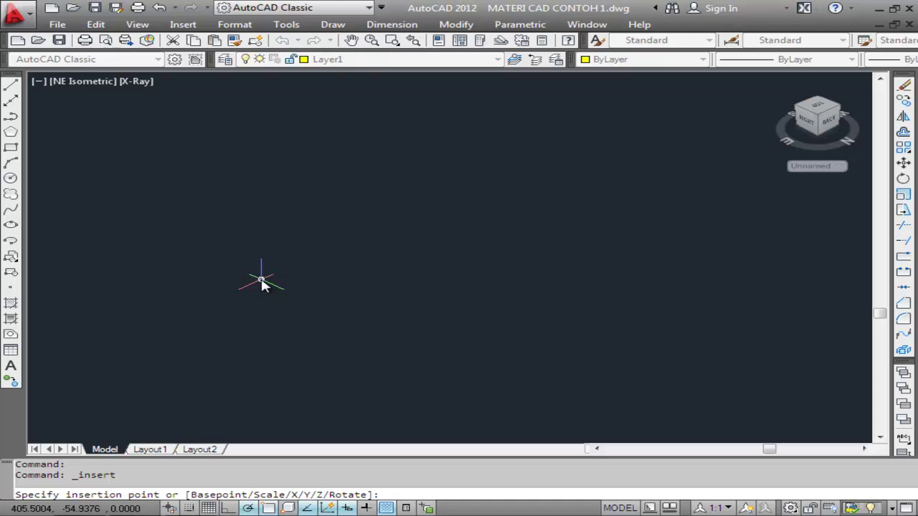
left_click(262, 284)
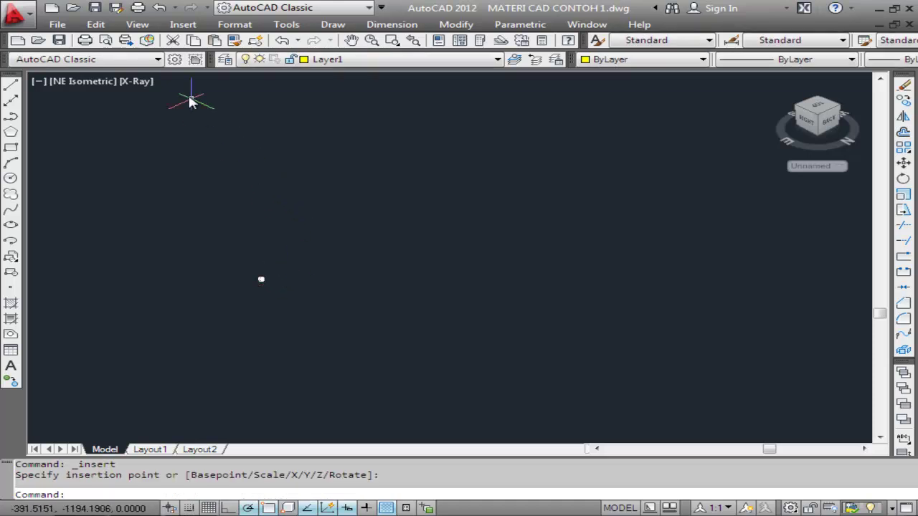
Step: Zoom to all content, then zoom out in realtime so the sphere appears smaller
left_click(137, 25)
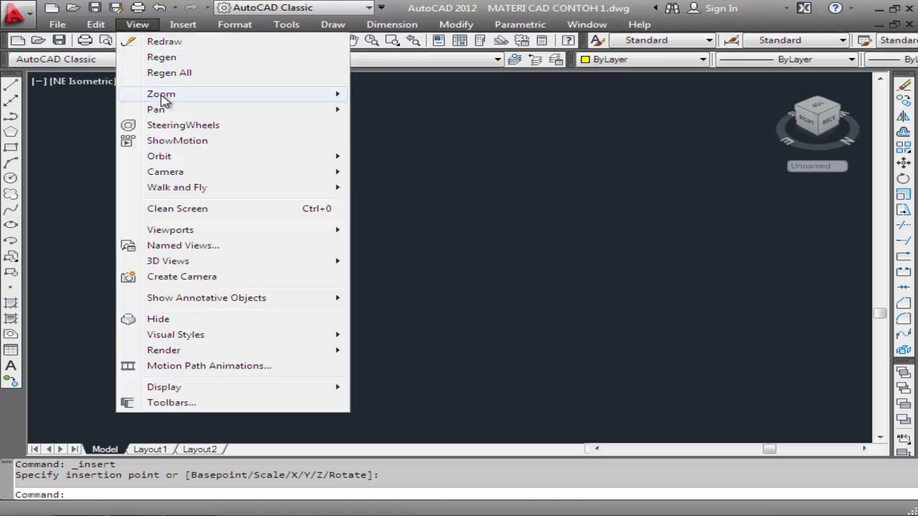
left_click(392, 270)
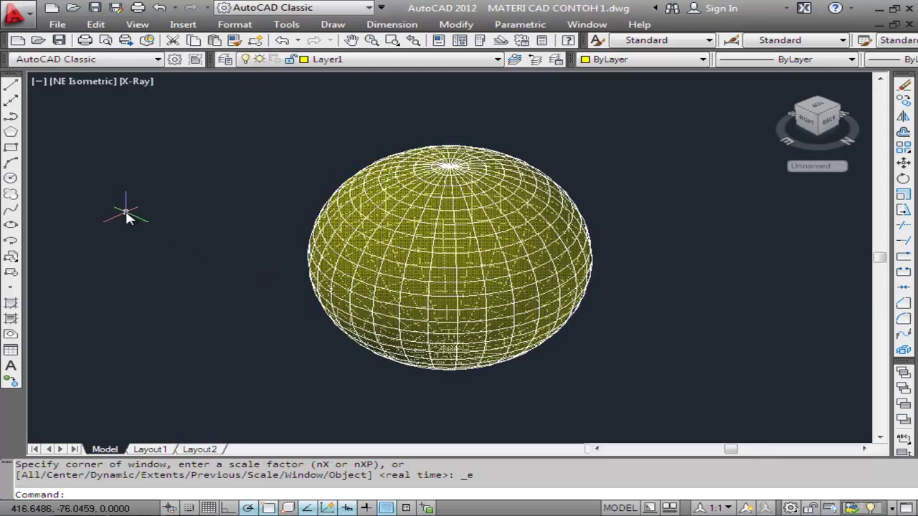
left_click(138, 26)
mouse_move(161, 94)
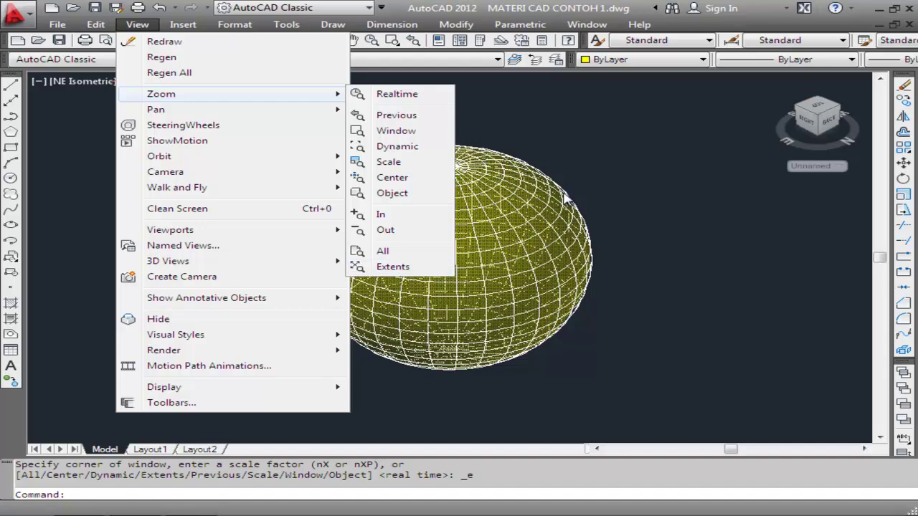
left_click(409, 98)
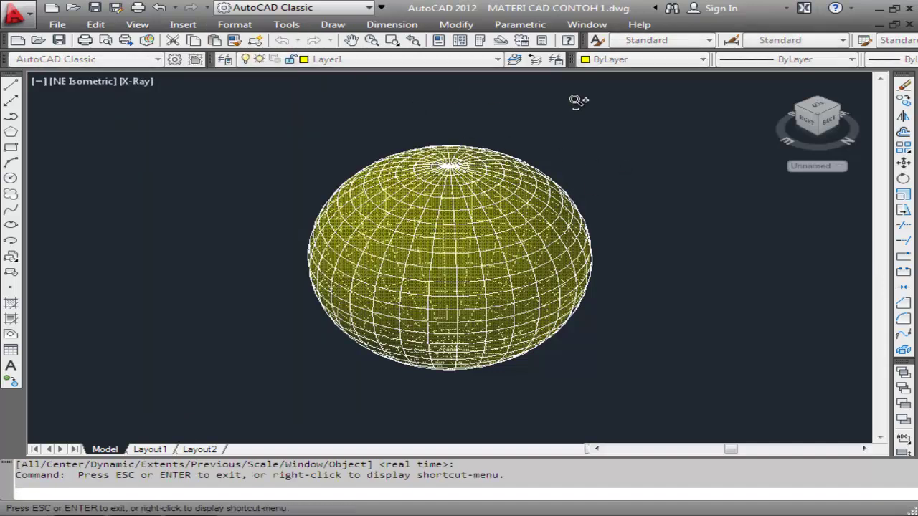
left_click_drag(578, 98, 322, 163)
right_click(299, 133)
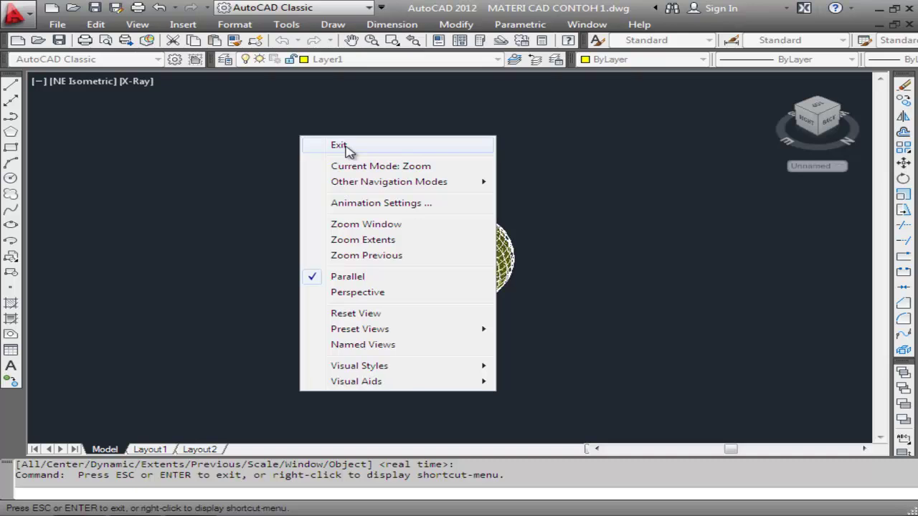
left_click(340, 144)
Step: Set up a bola block insertion with scale X 50, Y 80, Z 50
left_click(183, 24)
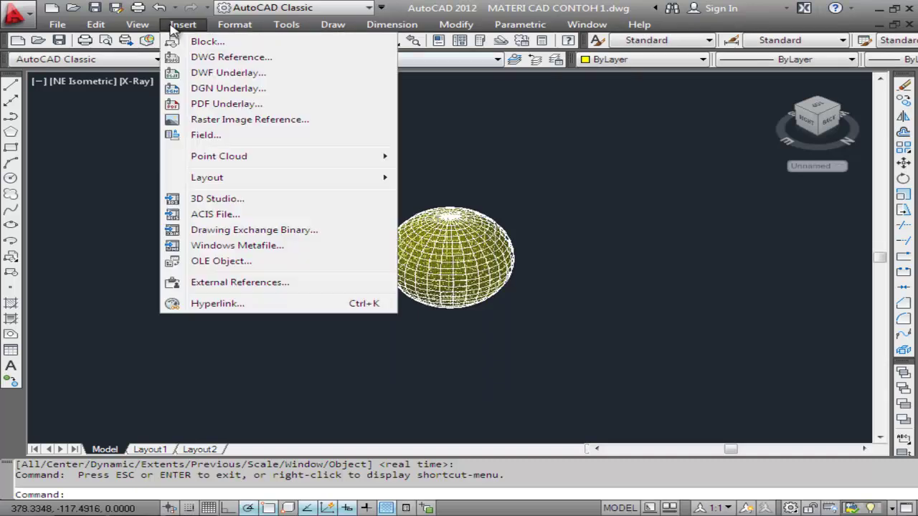
left_click(206, 42)
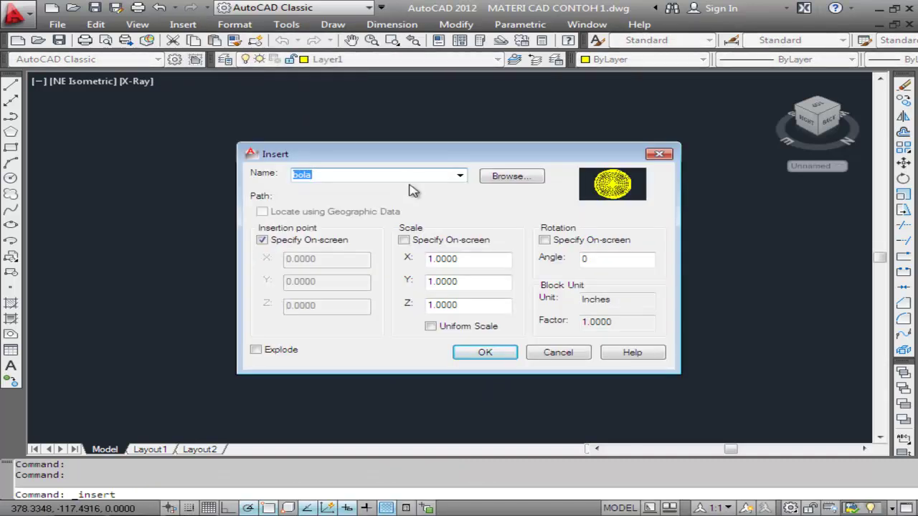
left_click(433, 243)
left_click(434, 243)
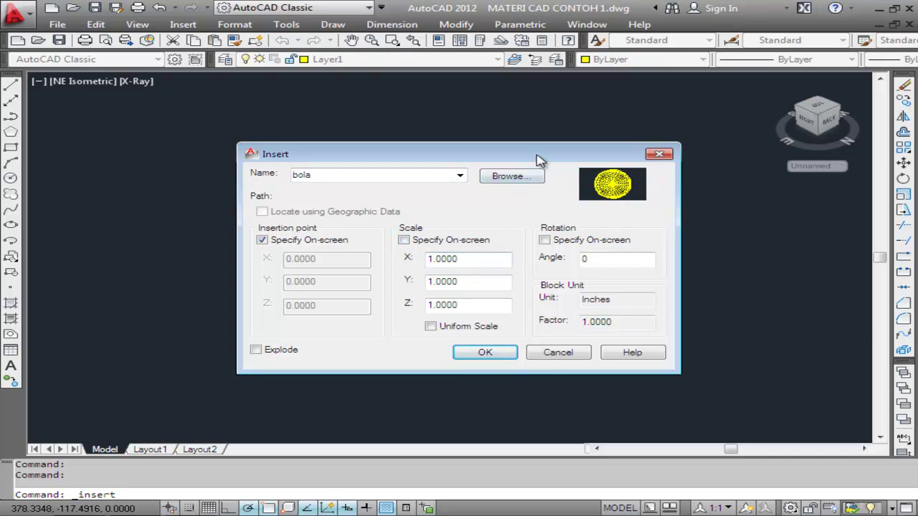
left_click_drag(537, 154, 390, 135)
left_click_drag(327, 239, 249, 246)
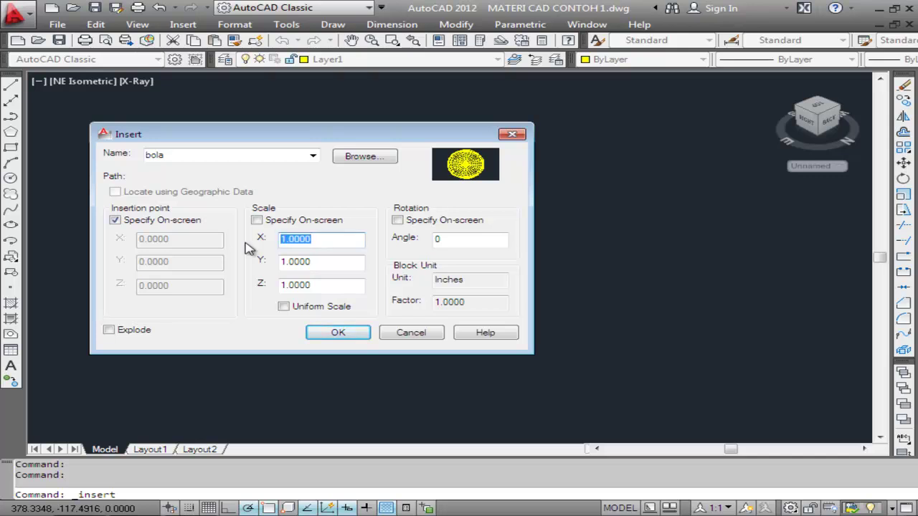
type("50")
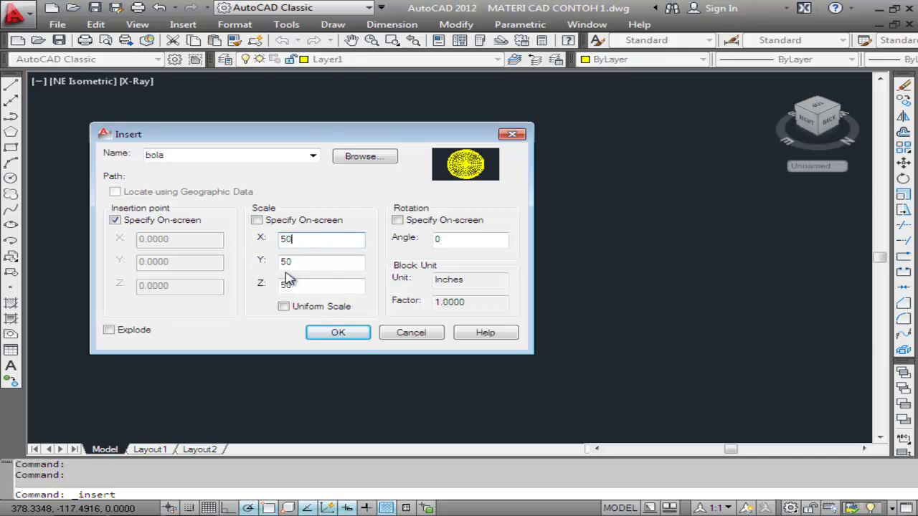
left_click_drag(303, 262, 271, 266)
type("0")
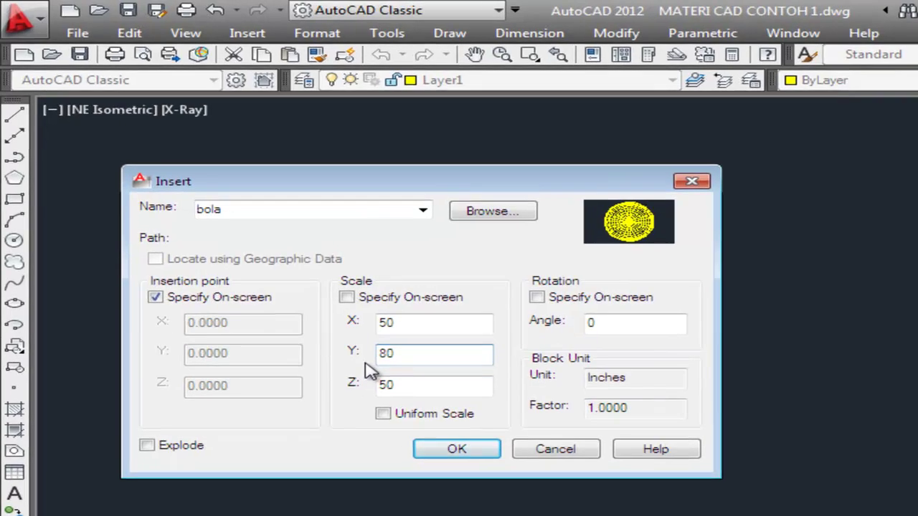
Step: Place the scaled bola block, orbit the view, and select the new sphere
left_click(492, 450)
middle_click_drag(495, 459, 477, 406, "shift")
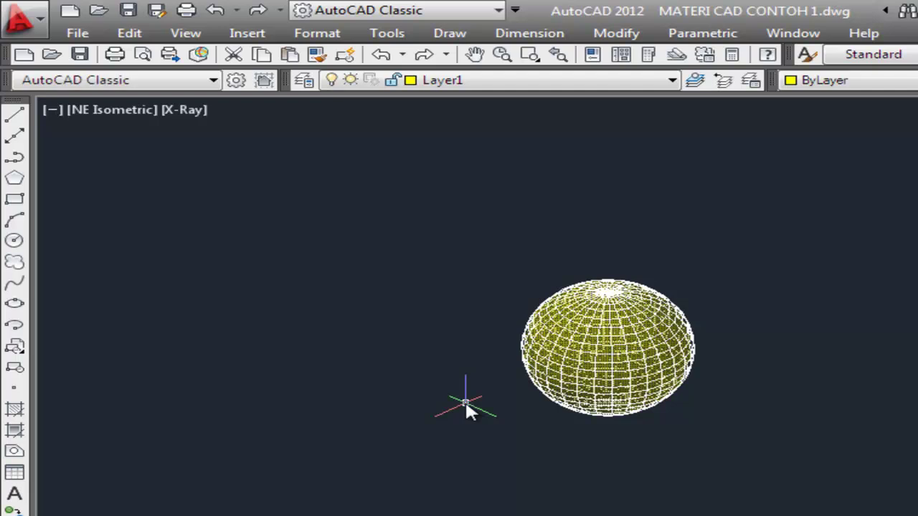
left_click(608, 333)
Step: Delete the selected sphere and reopen the bola block insertion settings
key("Delete")
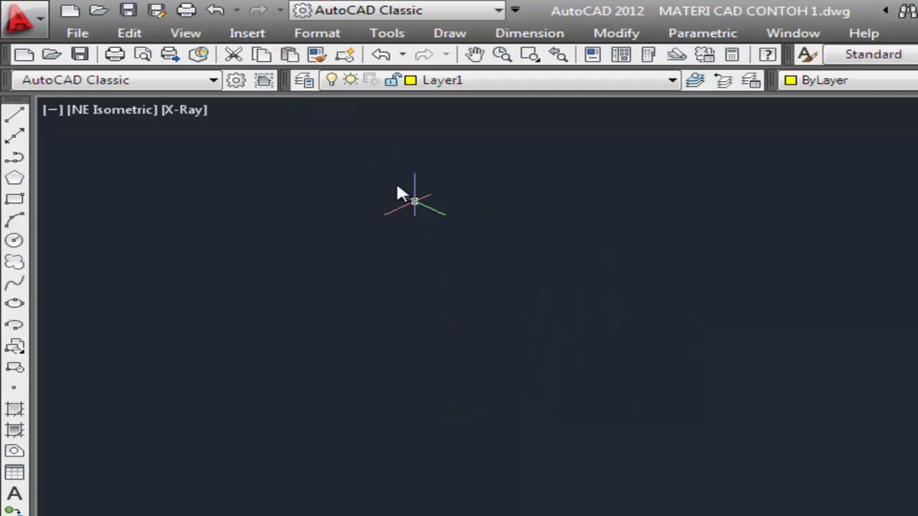
left_click(247, 34)
left_click(276, 58)
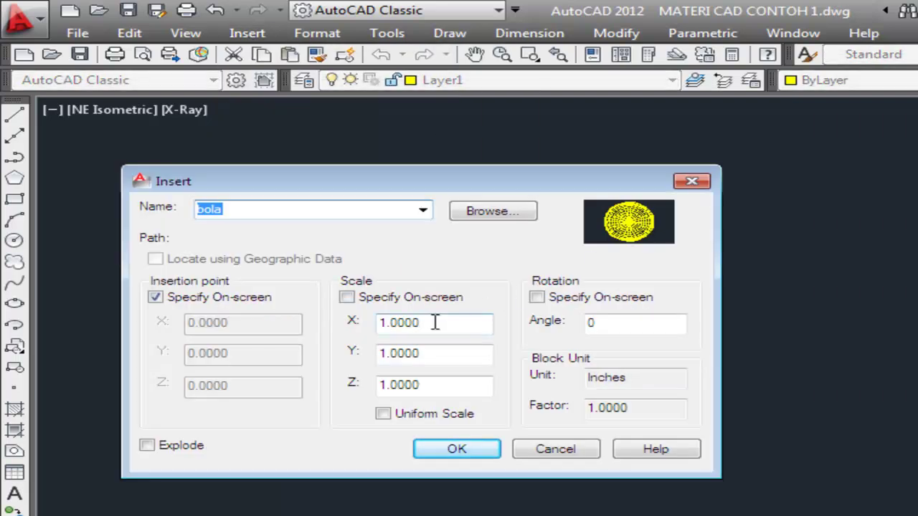
Step: Insert bola scaled X 5, Y 3, Z 3 as an elongated ellipsoid
left_click(434, 323)
left_click_drag(435, 323, 358, 324)
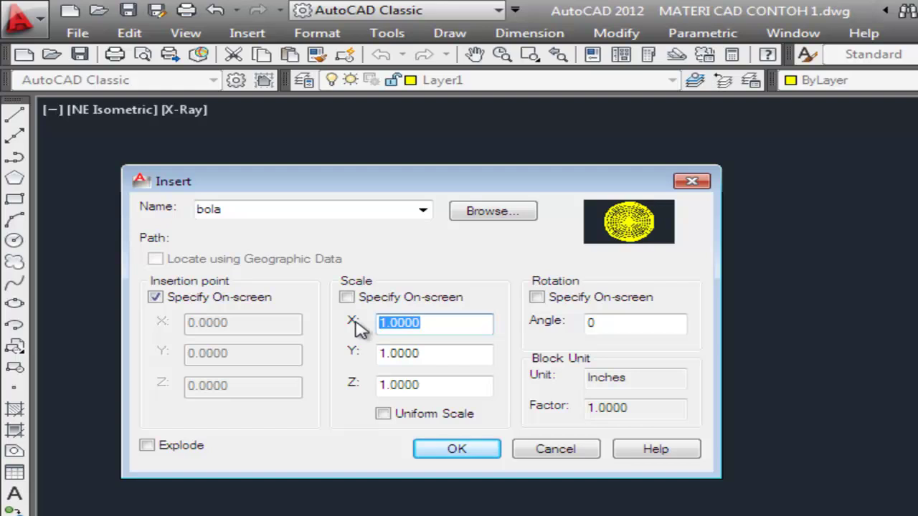
type("5")
double_click(431, 357)
type("3")
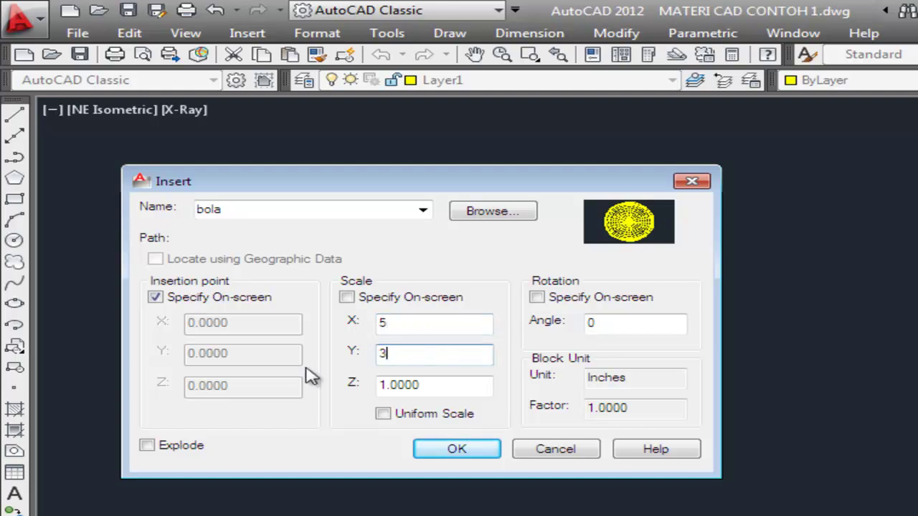
left_click(393, 387)
left_click_drag(446, 391, 272, 390)
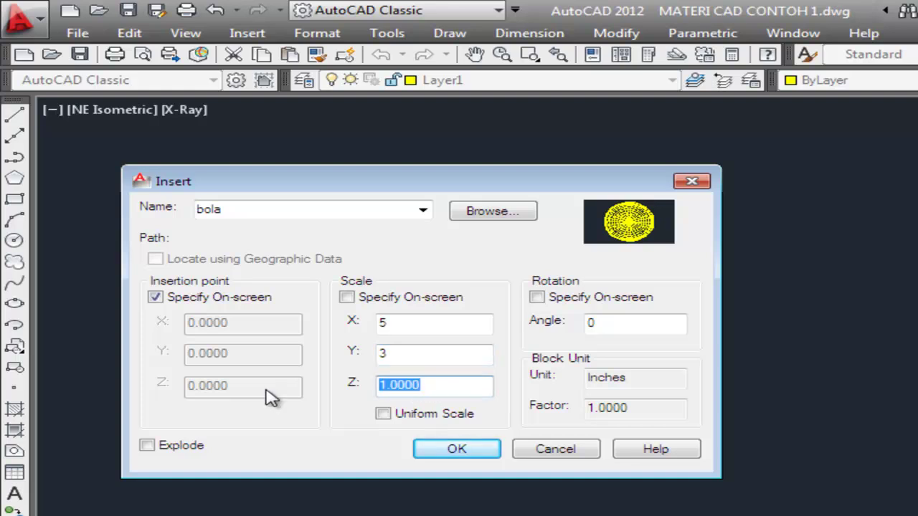
type("3")
left_click(449, 449)
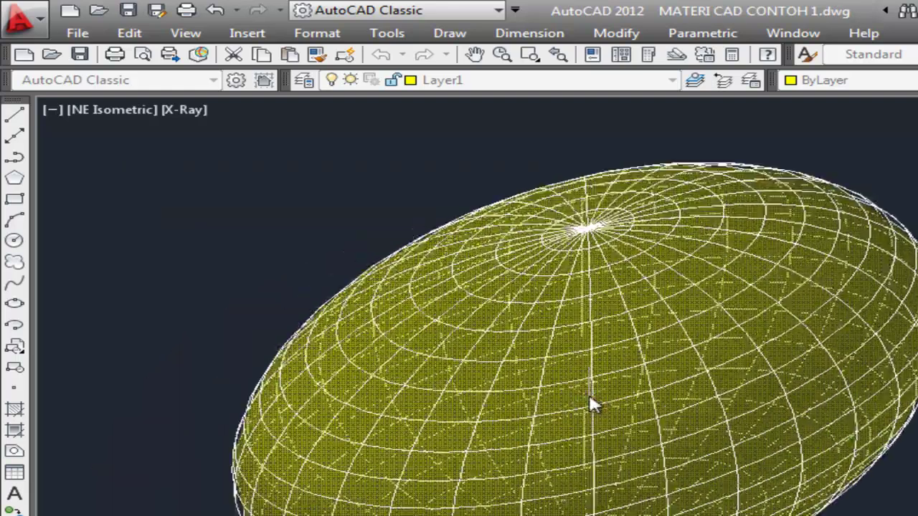
left_click(535, 351)
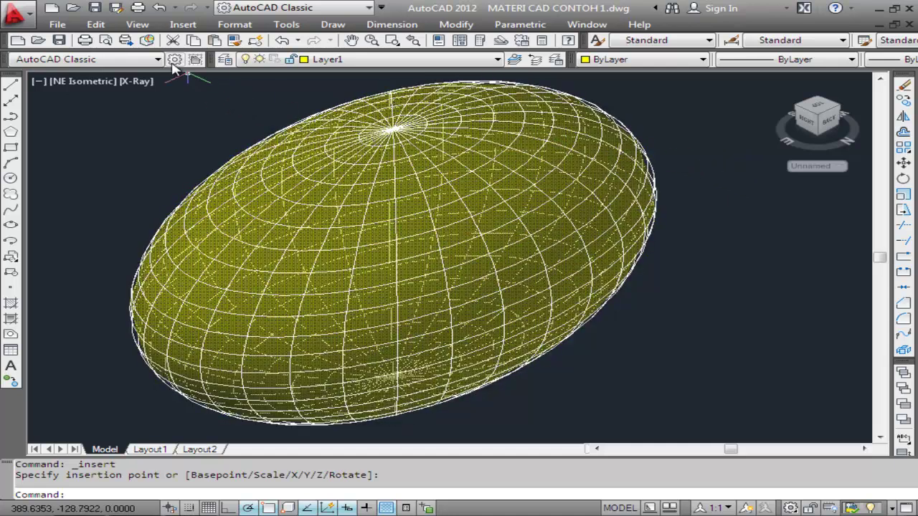
left_click(138, 25)
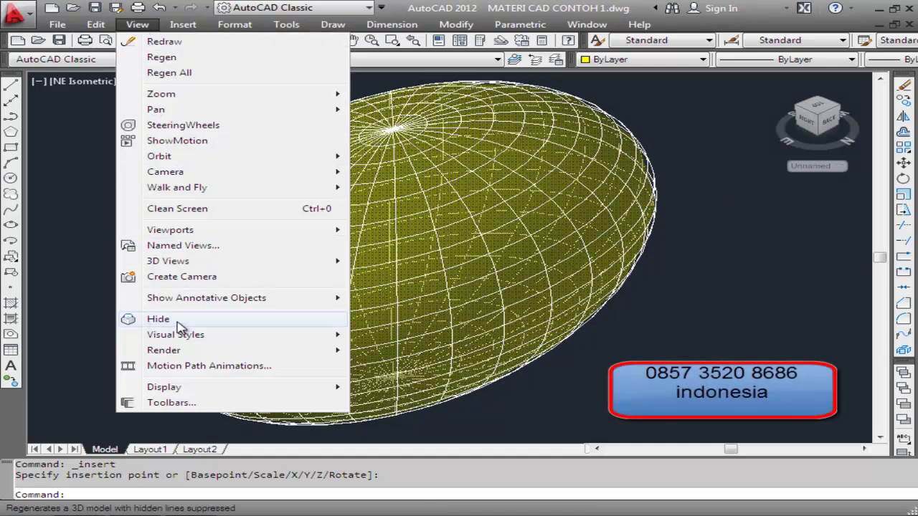
mouse_move(176, 335)
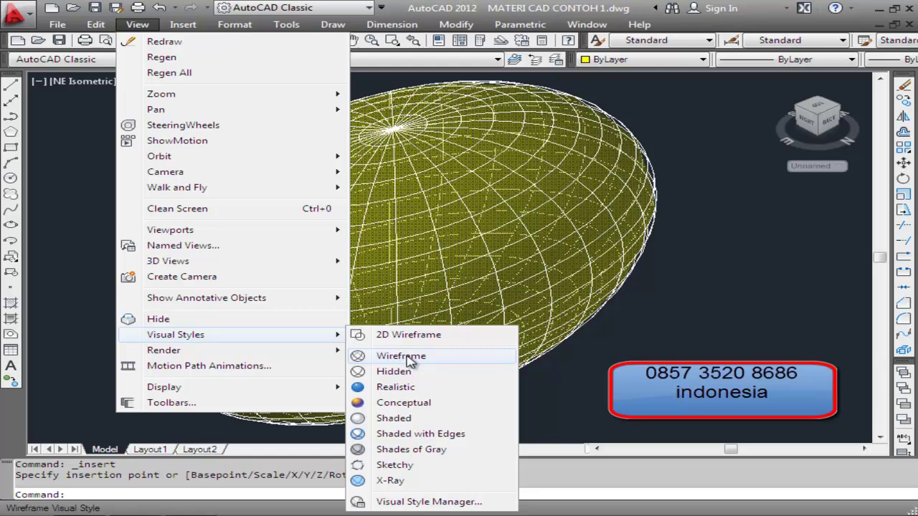
Step: Switch to the Realistic visual style and erase the shaded ellipsoid
left_click(396, 388)
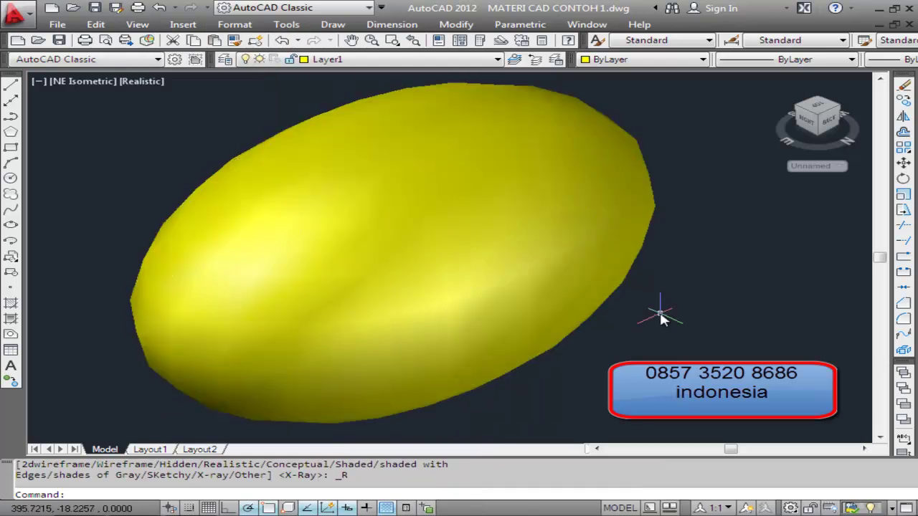
left_click(471, 322)
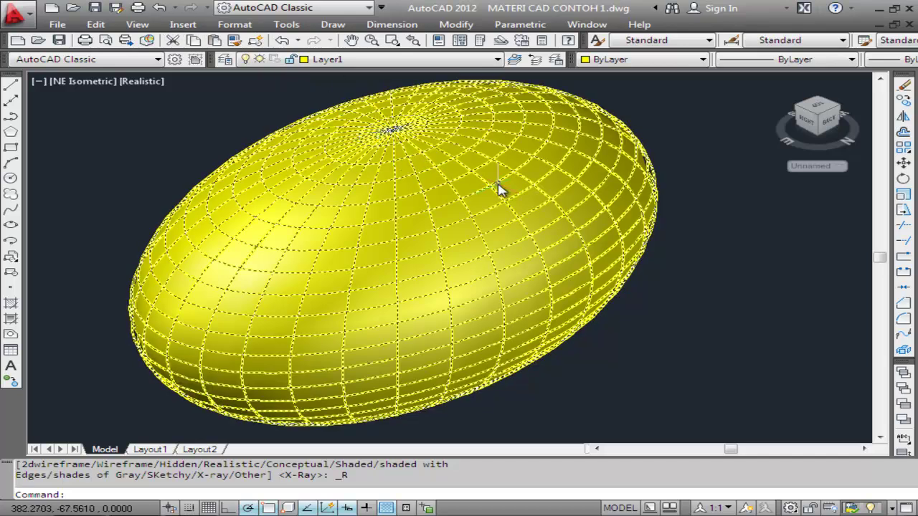
left_click(495, 192)
key("Delete")
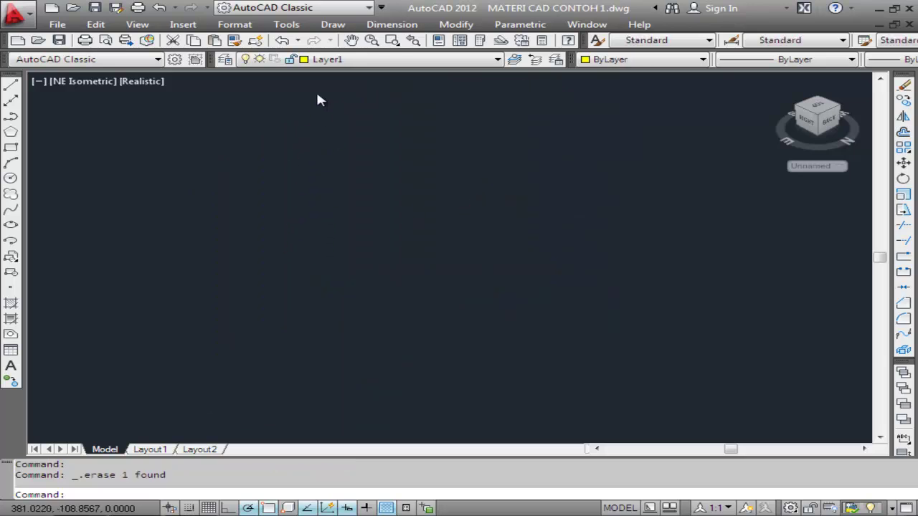
Step: Undo the erase to bring back the yellow bola ellipsoid in Realistic shading
left_click(334, 28)
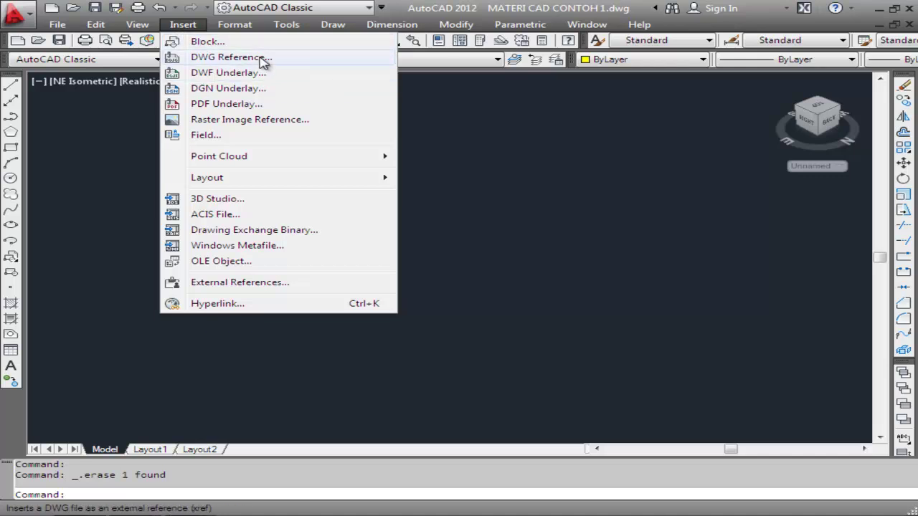
left_click(163, 12)
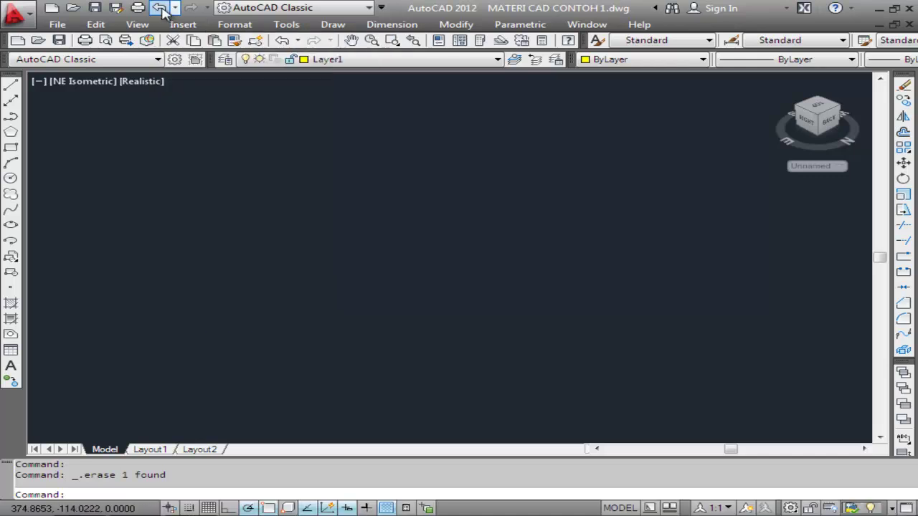
left_click(164, 13)
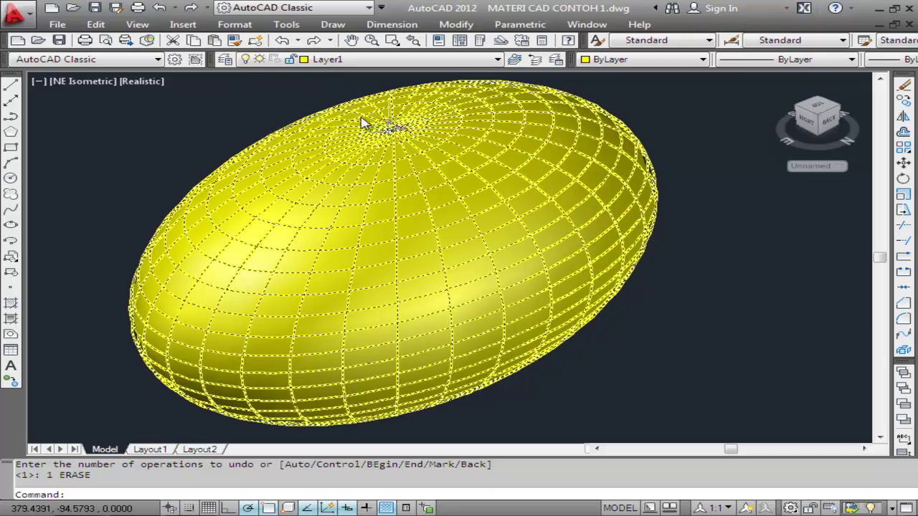
left_click(137, 25)
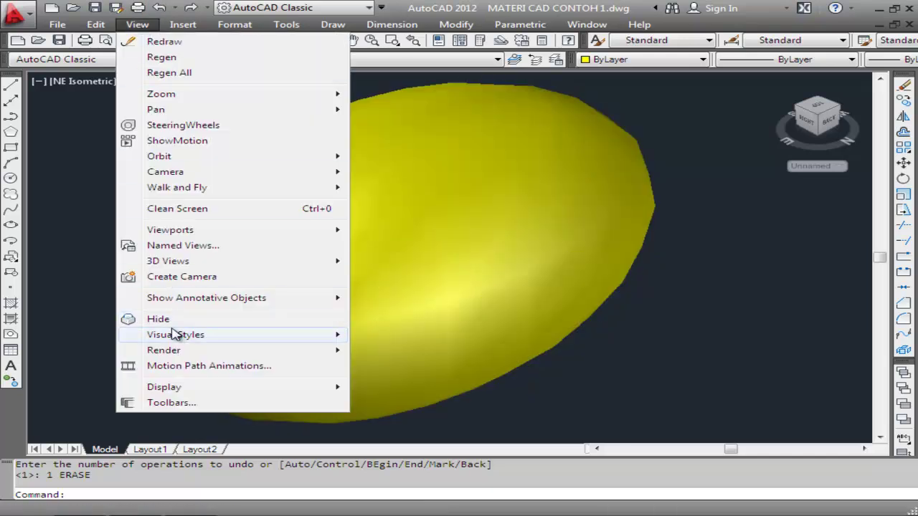
mouse_move(176, 335)
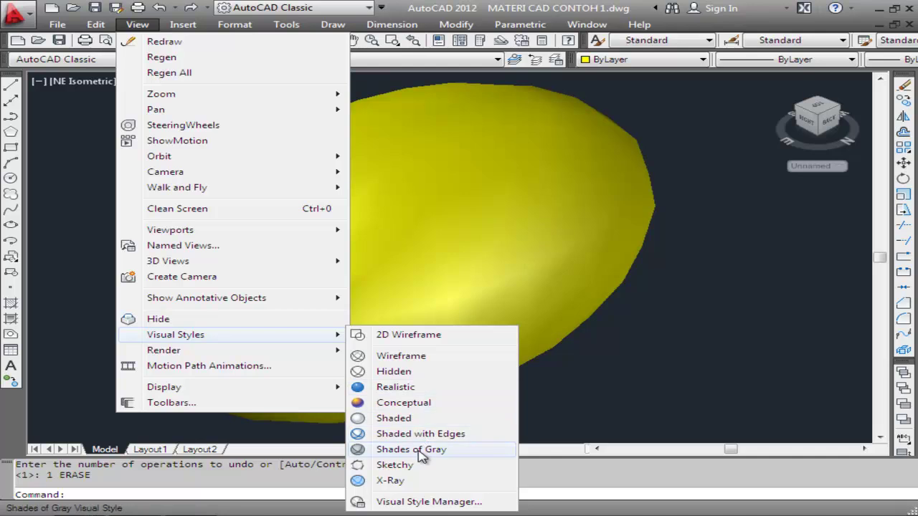
Step: Switch the ellipsoid's visual style from Realistic to Shades of Gray
left_click(422, 450)
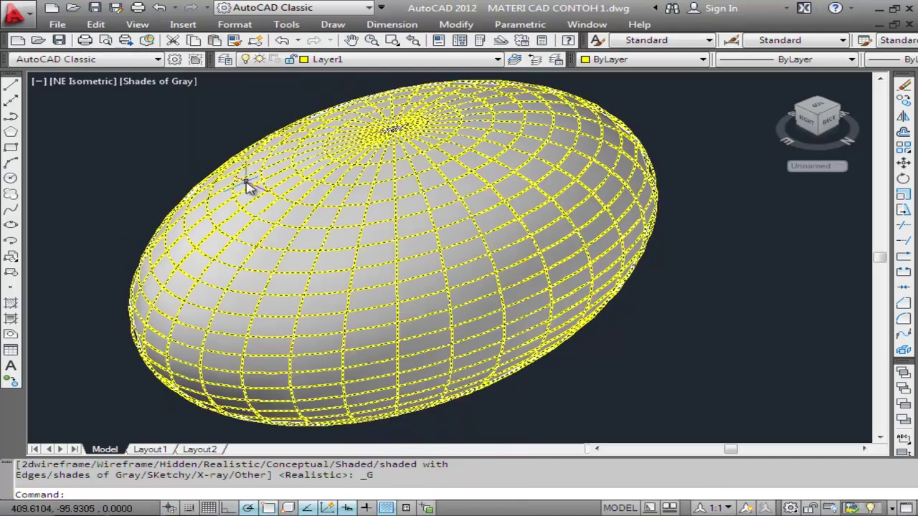